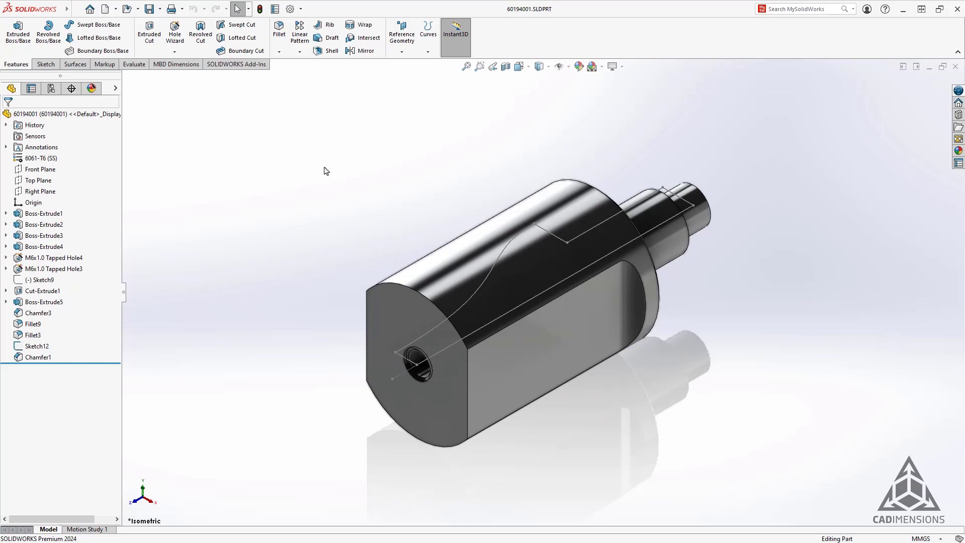
# Revolve-cut the body 360° about the long line of the profile sketch, flipping the side to cut
pyautogui.click(201, 33)
pyautogui.click(508, 242)
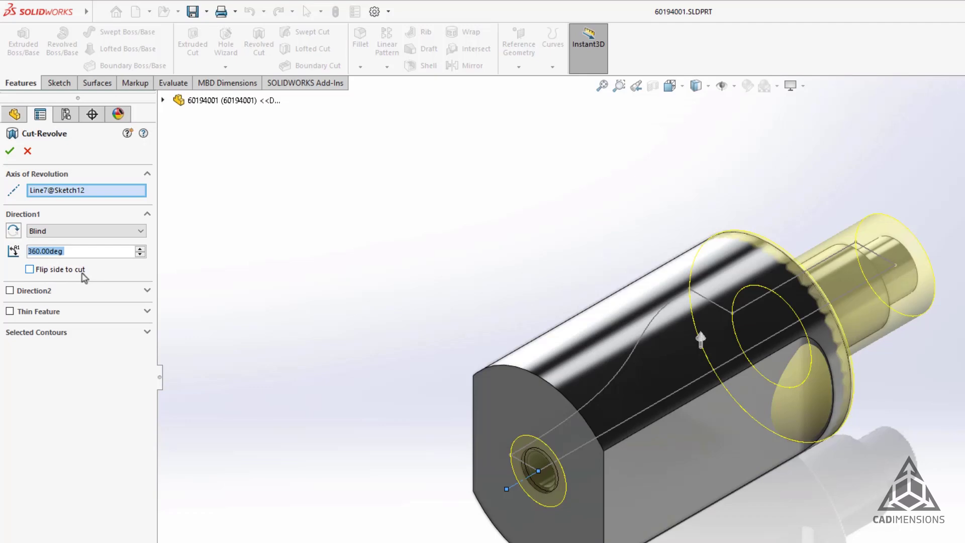
pyautogui.click(10, 151)
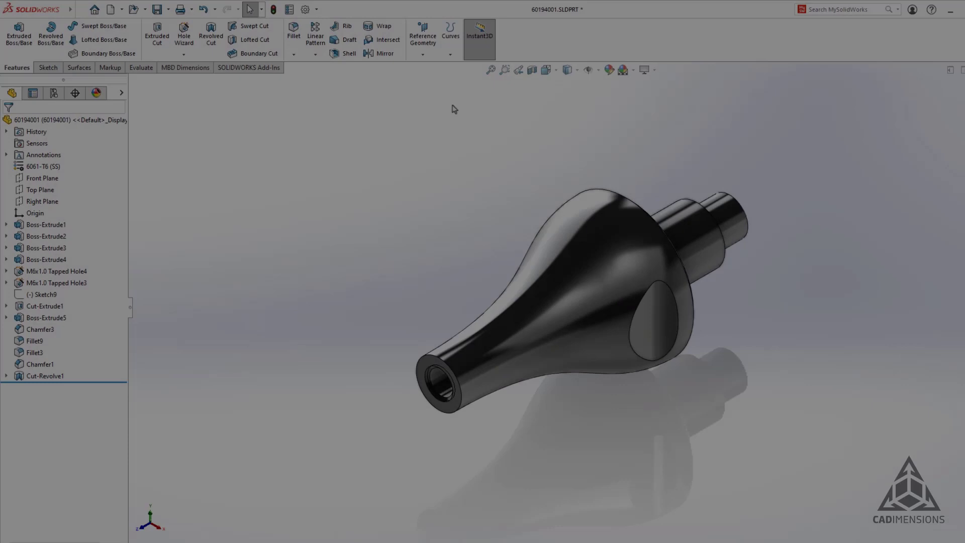
# Create a cylindrical bounding box around the part, using the flat ring face at the threaded narrow end as custom plane
pyautogui.click(422, 55)
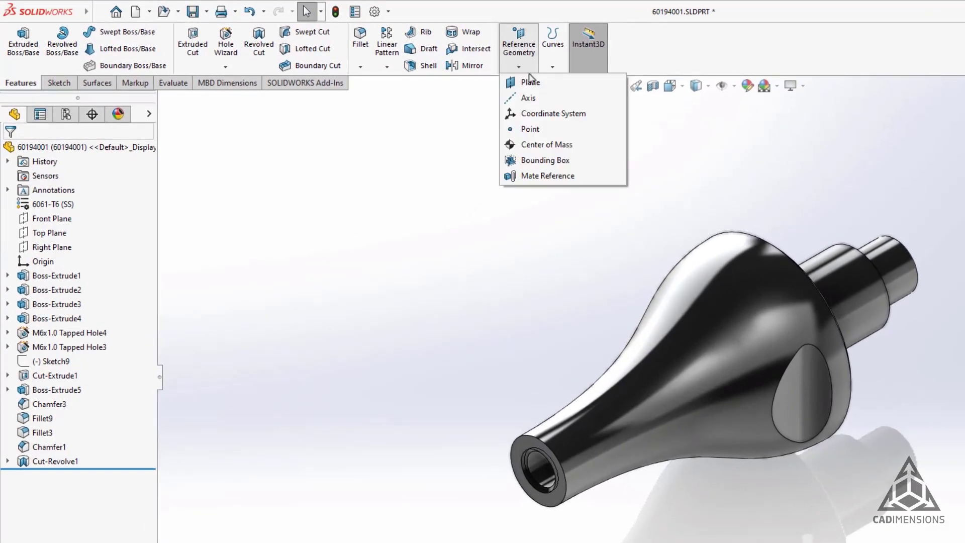
pyautogui.click(603, 164)
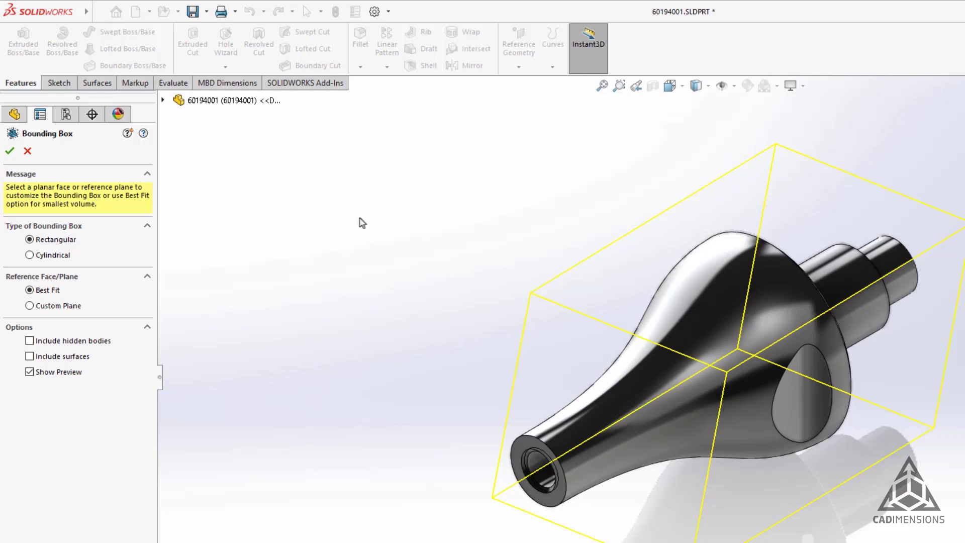
pyautogui.click(79, 257)
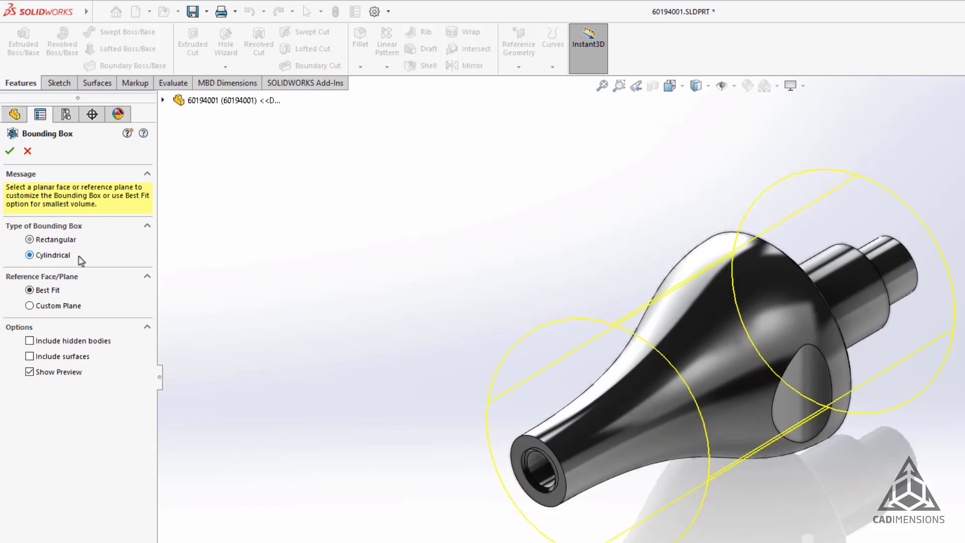
pyautogui.click(94, 307)
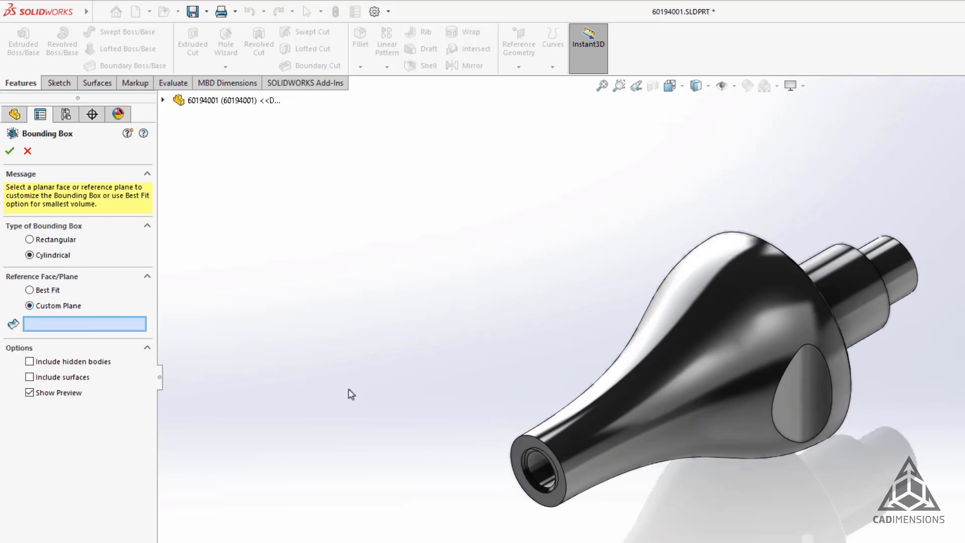
pyautogui.click(519, 450)
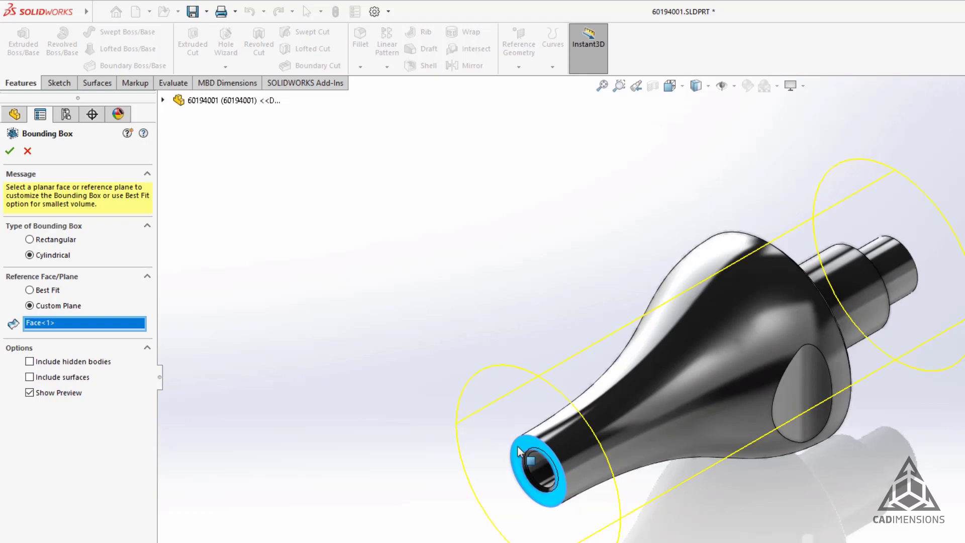
pyautogui.press('Return')
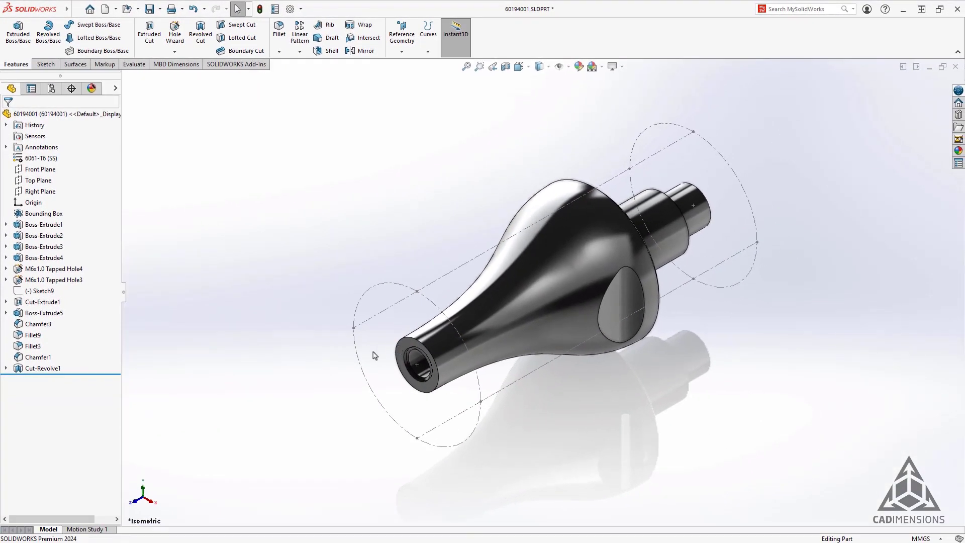
pyautogui.moveTo(374, 355)
pyautogui.mouseDown(button='middle')
pyautogui.moveTo(451, 297)
pyautogui.moveTo(365, 342)
pyautogui.mouseUp(button='middle')
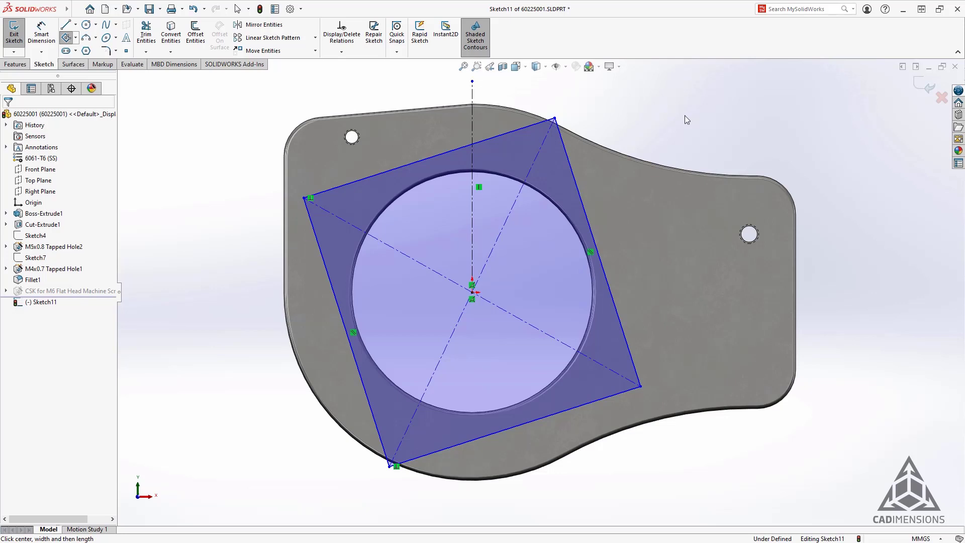
# Dimension the upper edge of the tilted sketch rectangle to 56.57 mm
pyautogui.press('Escape')
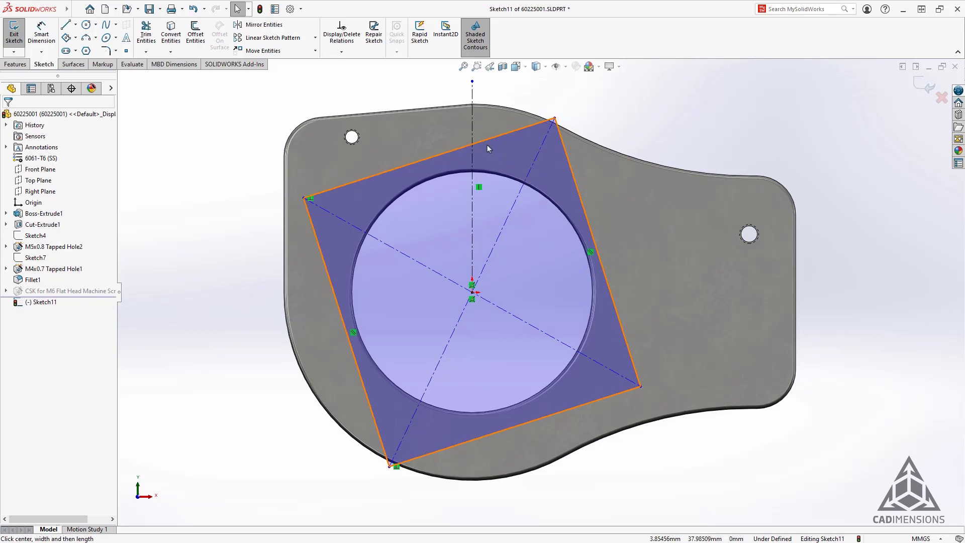
pyautogui.click(487, 143)
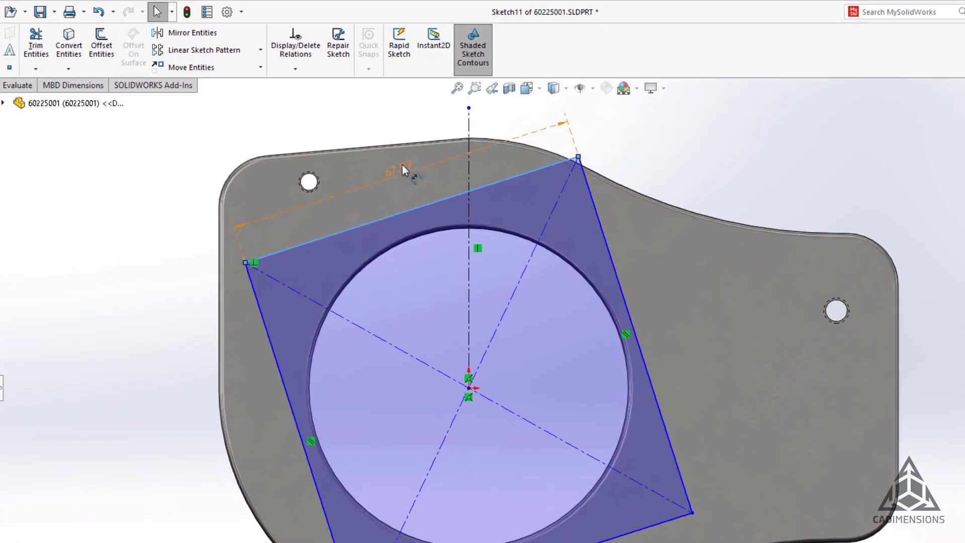
pyautogui.doubleClick(402, 165)
pyautogui.write('56.')
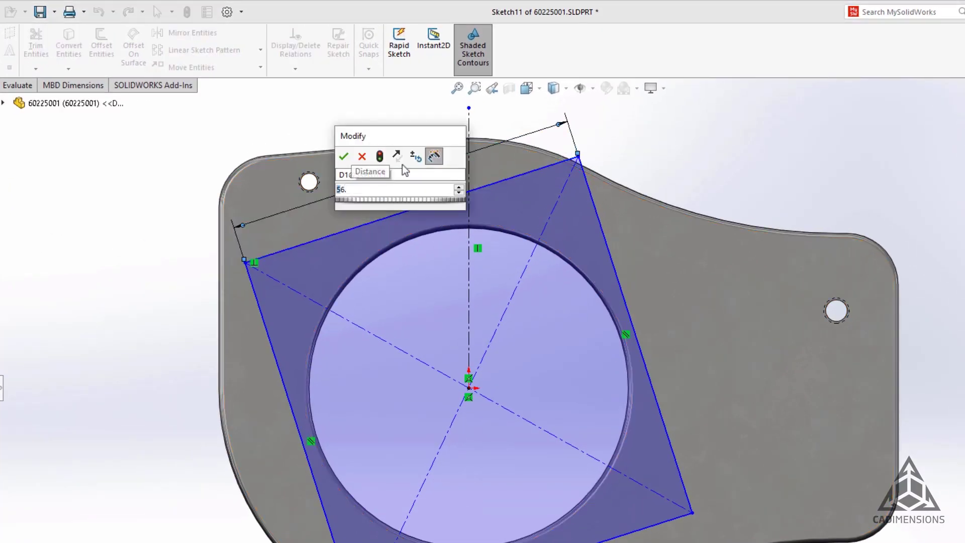
pyautogui.write('57')
pyautogui.press('Return')
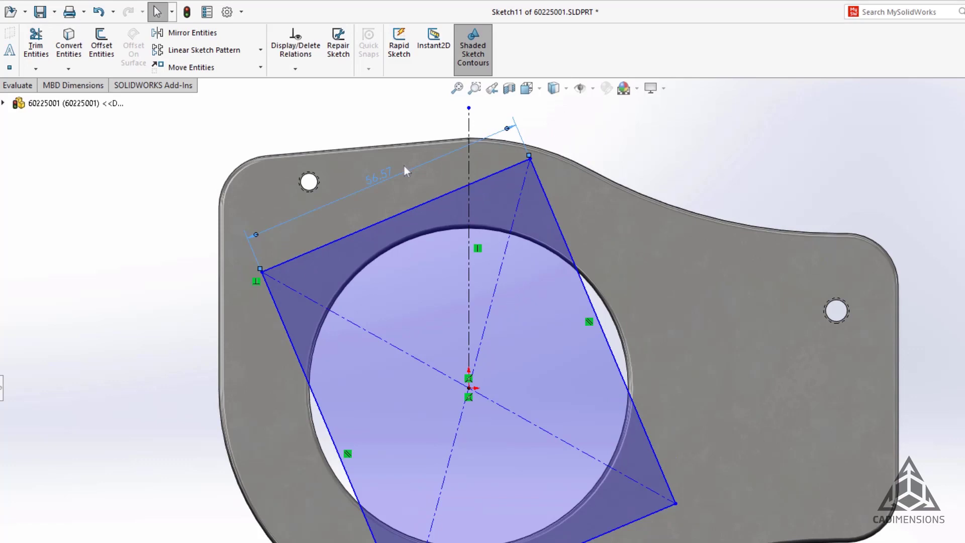
# Dimension the angle between the rectangle's right edge and the vertical centerline to 6.13°
pyautogui.click(551, 210)
pyautogui.doubleClick(522, 239)
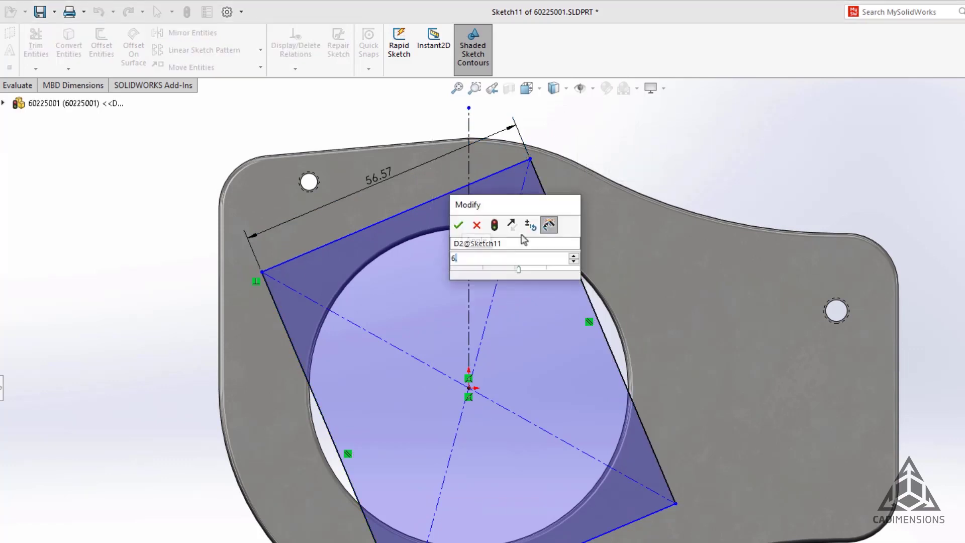
pyautogui.write('30')
pyautogui.press('Return')
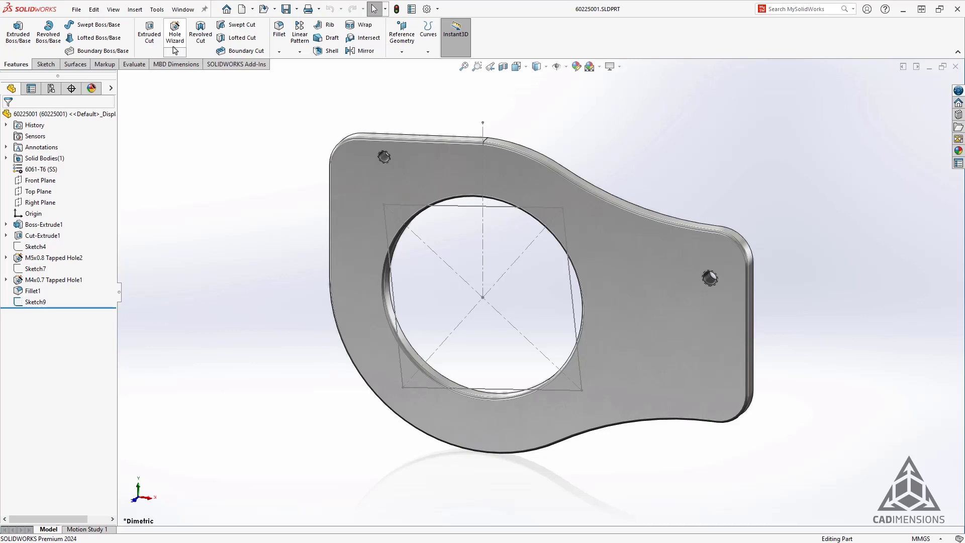
# Start a Hole Wizard hole and position its instances on the existing 2D sketch of the square around the large bore
pyautogui.click(175, 31)
pyautogui.click(59, 134)
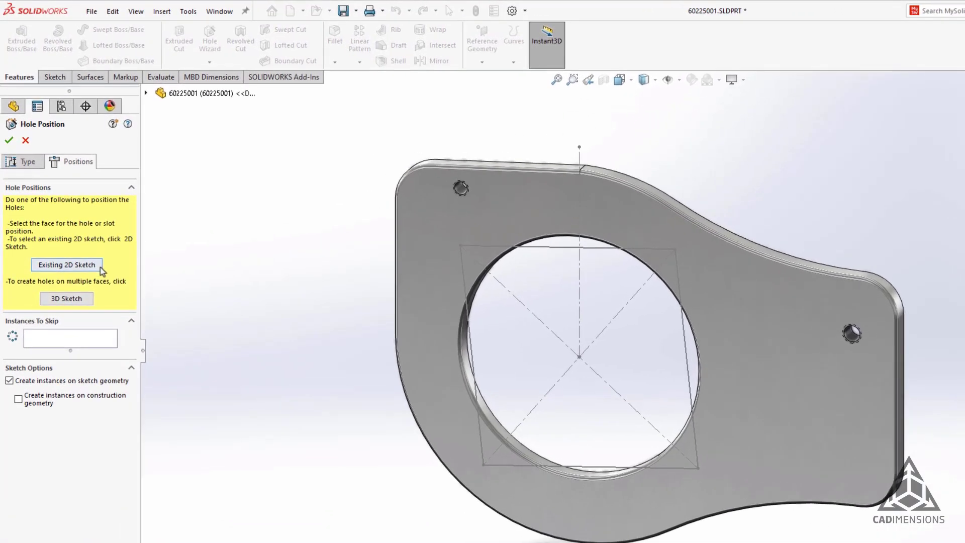
pyautogui.click(67, 265)
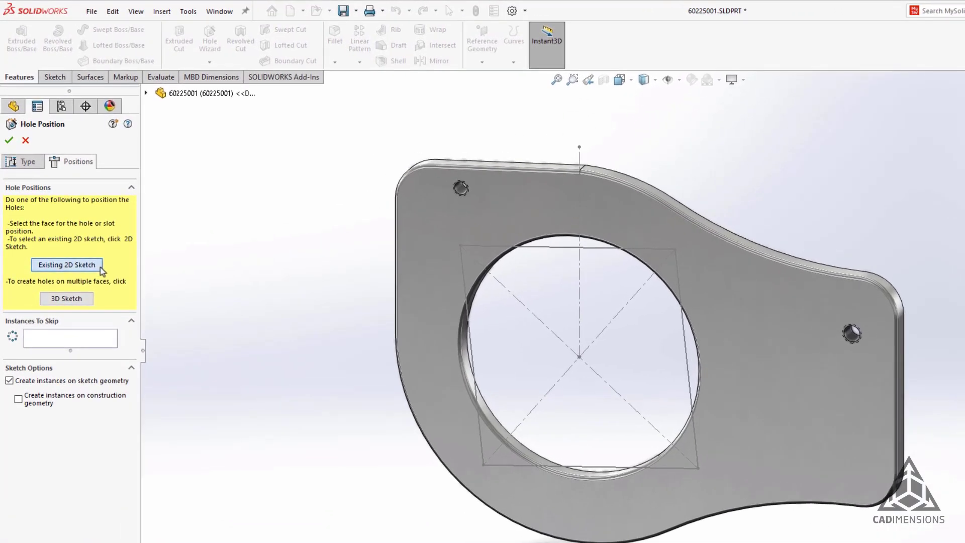
pyautogui.click(466, 272)
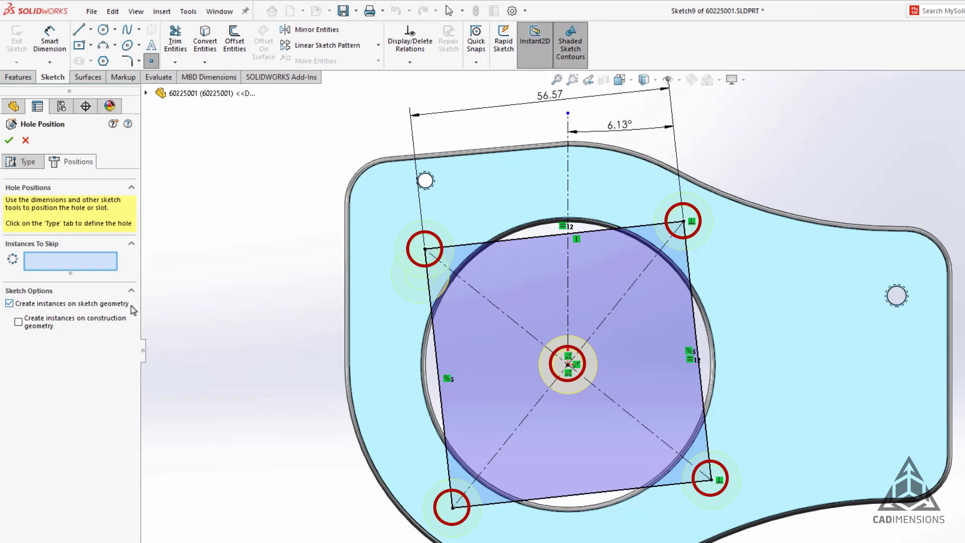
# Try creating hole instances on construction geometry, and switch the sketch-geometry instances off and on again
pyautogui.click(134, 326)
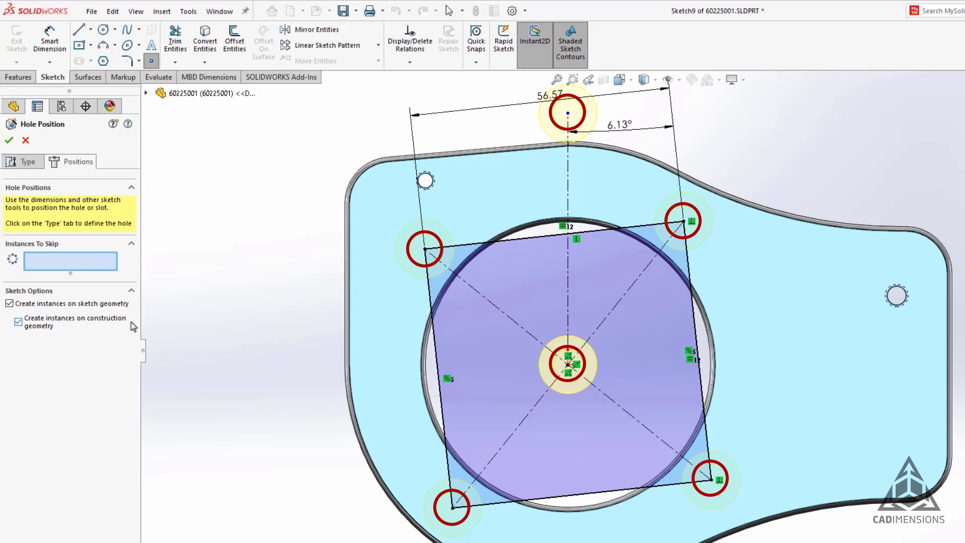
pyautogui.click(131, 306)
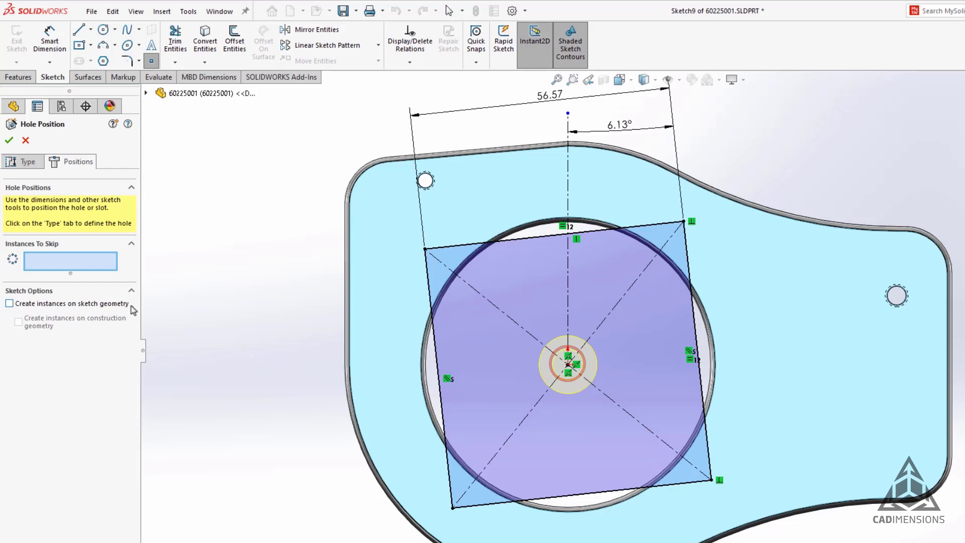
pyautogui.click(123, 304)
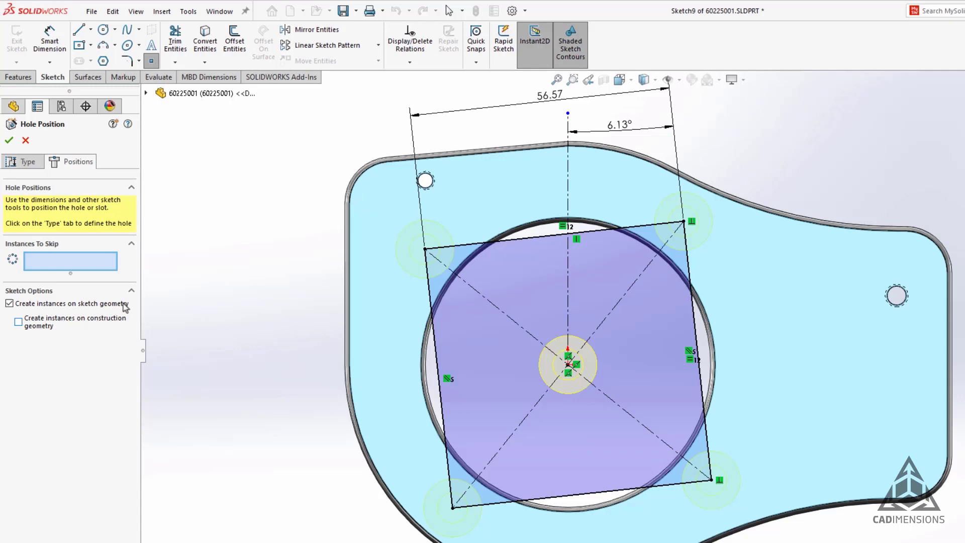
# Skip the hole instances at the square's upper-left corner and at its center
pyautogui.click(112, 266)
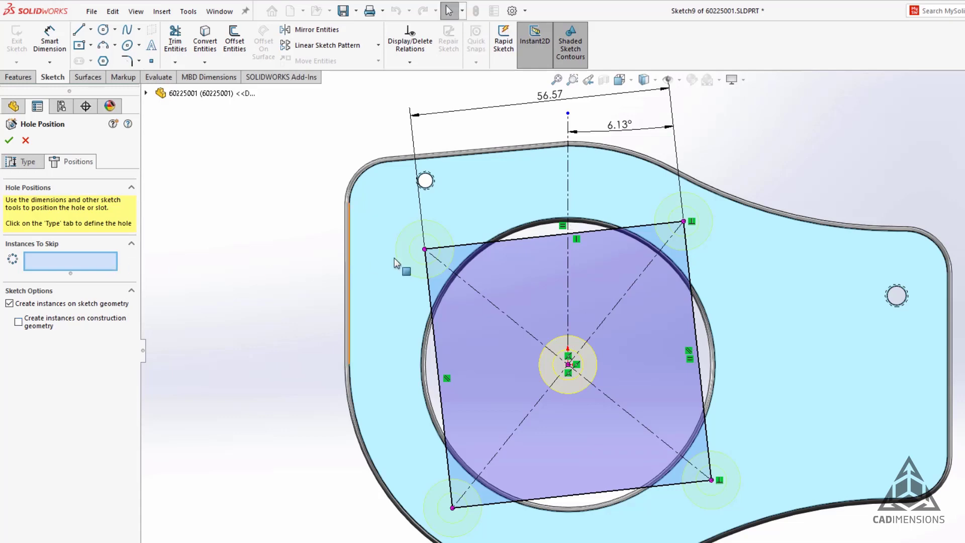
pyautogui.click(424, 249)
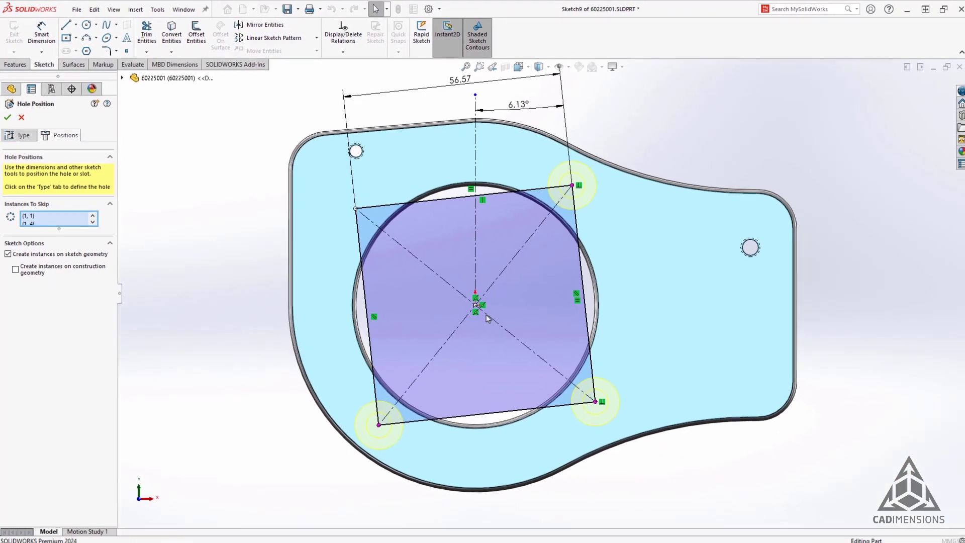
pyautogui.rightClick(578, 372)
pyautogui.hotkey('ctrl', '7')
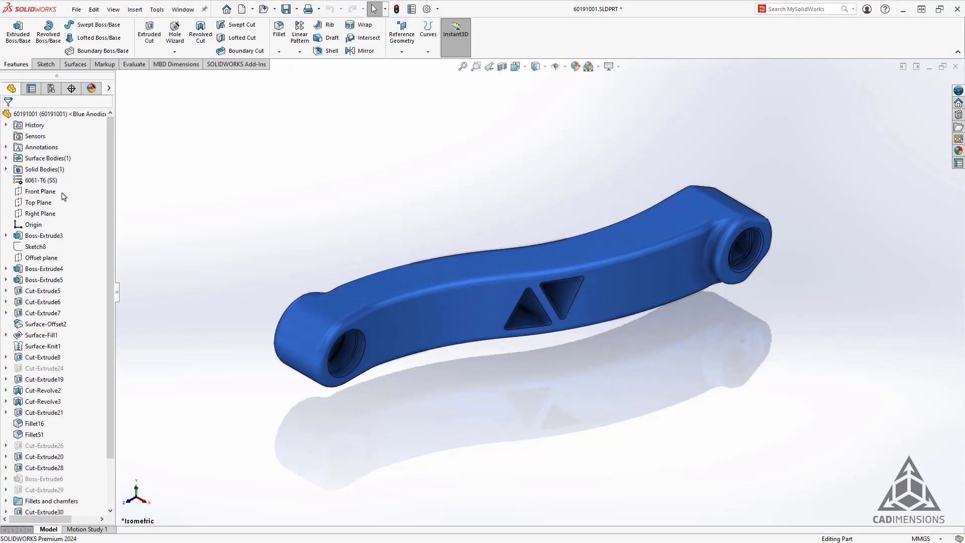
# Start a linear pattern of the triangular cut-outs with the Front Plane as the direction reference
pyautogui.click(62, 193)
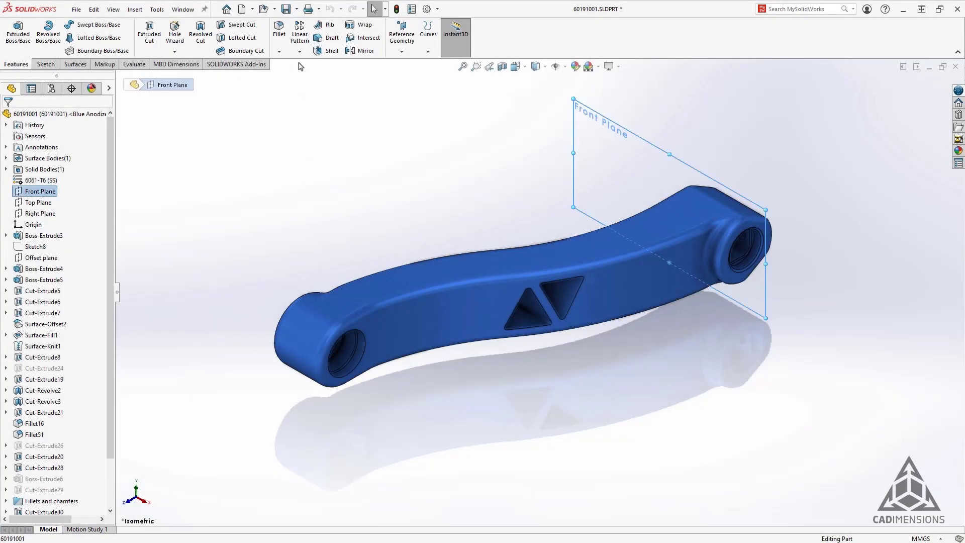
pyautogui.click(299, 34)
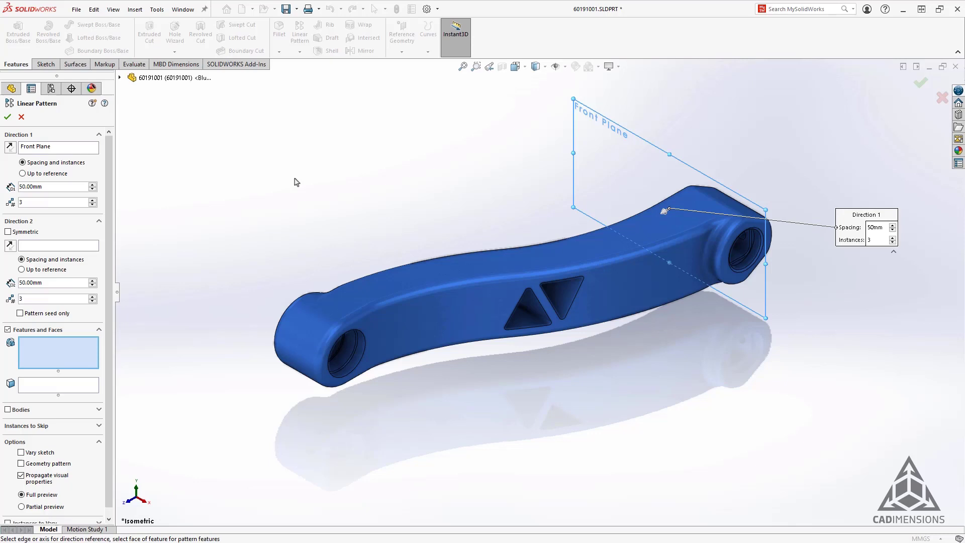
pyautogui.click(524, 326)
pyautogui.press('space')
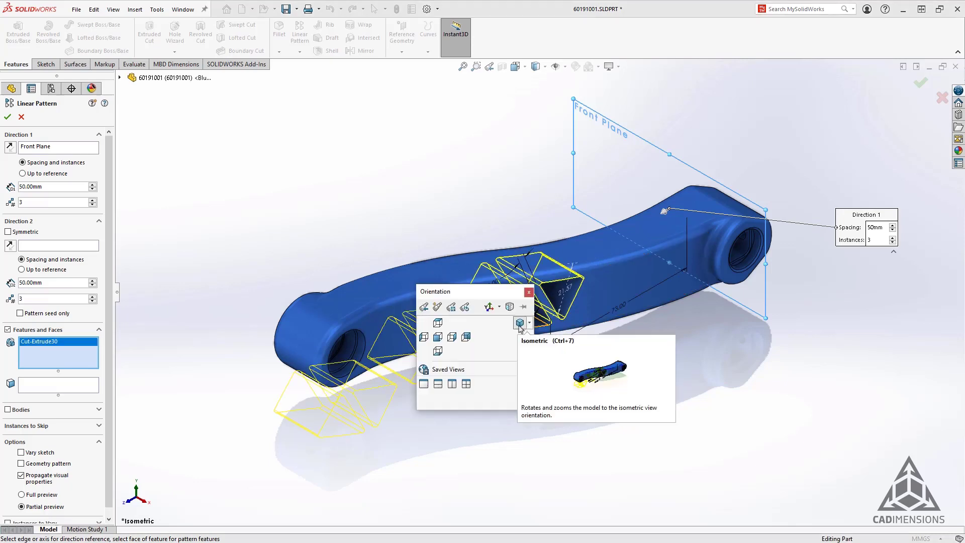
pyautogui.click(437, 352)
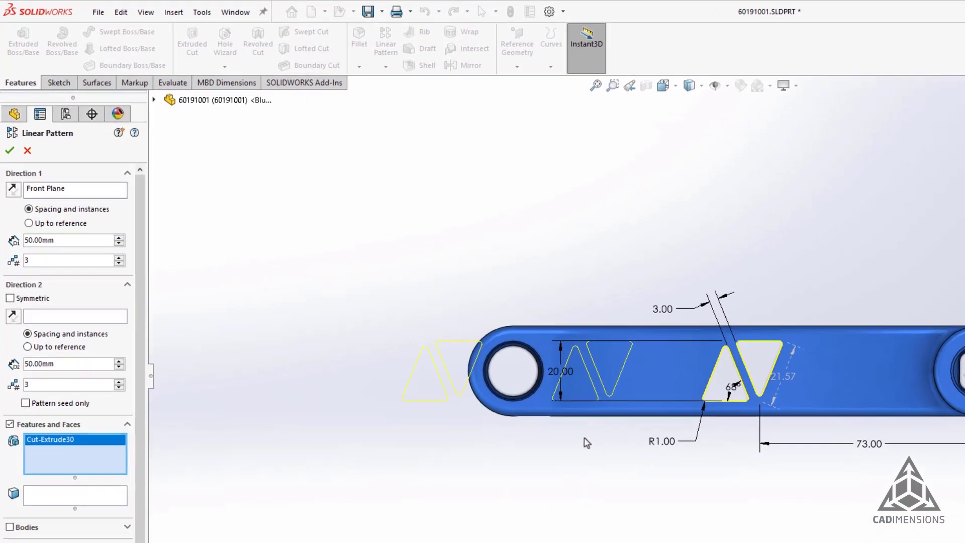
# Set the pattern spacing to 23 mm, make the pattern symmetric and finish it
pyautogui.click(71, 196)
pyautogui.write('23')
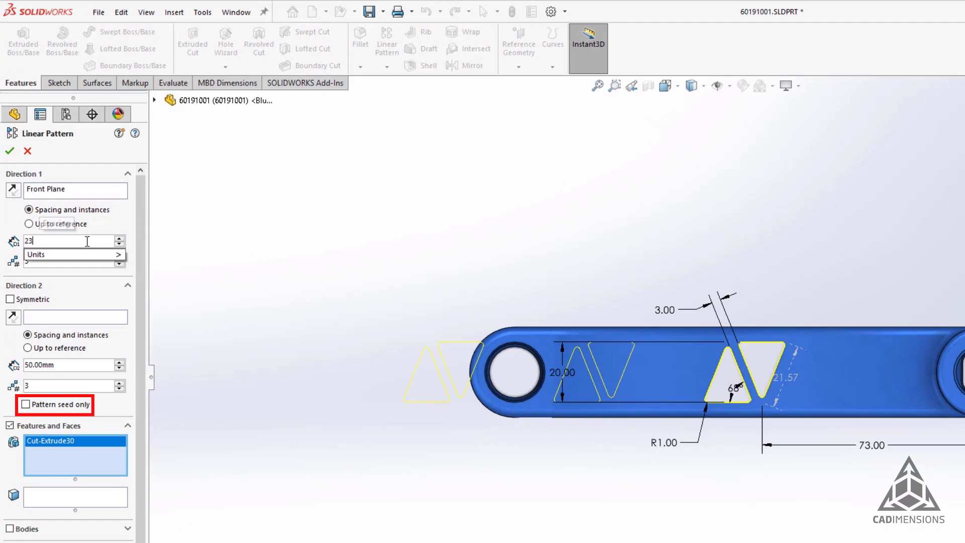
pyautogui.press('Tab')
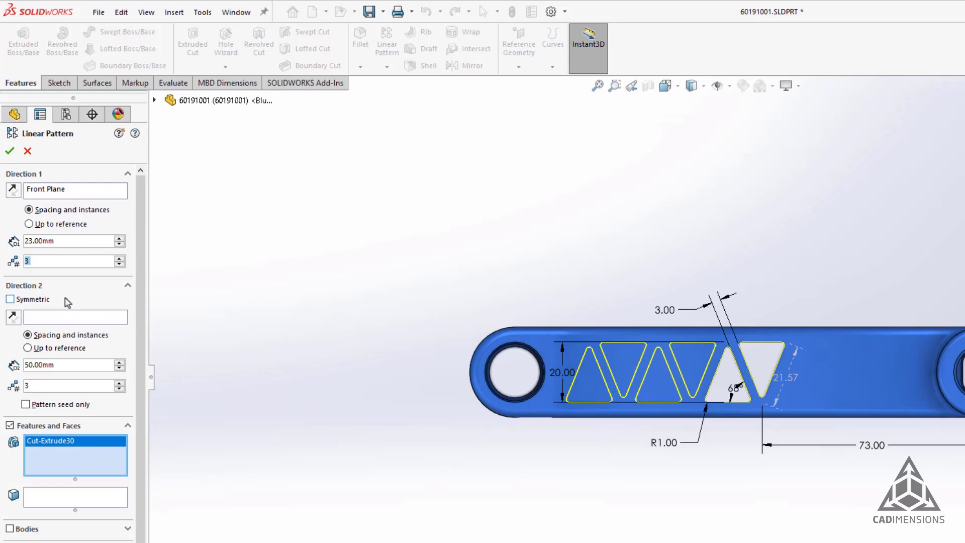
pyautogui.click(46, 300)
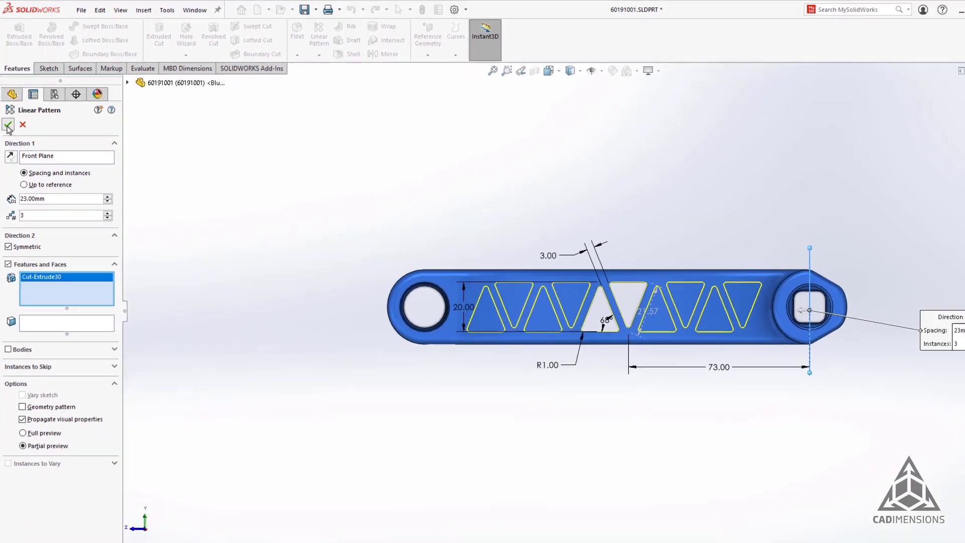
pyautogui.press('Return')
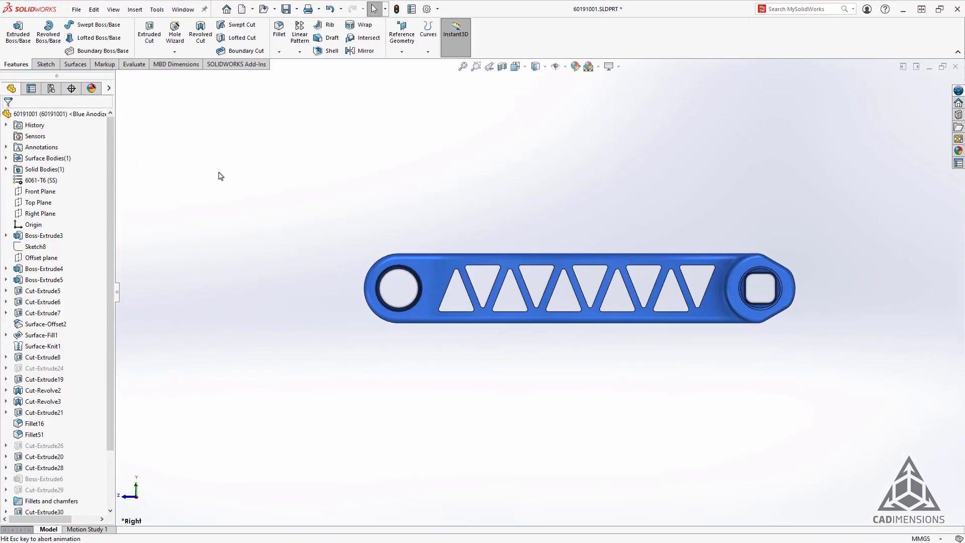
pyautogui.hotkey('ctrl', '7')
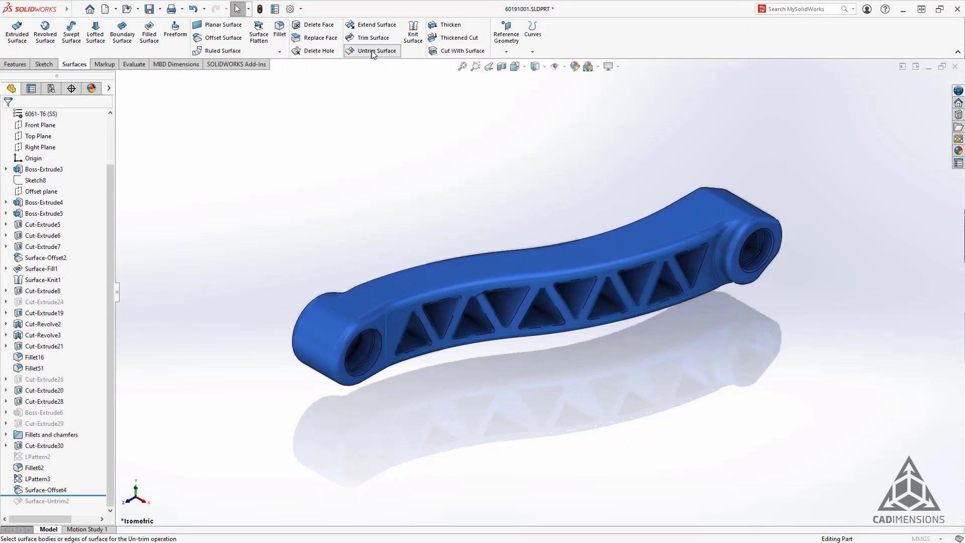
# Untrim the internal edges of the surface face over the triangular cut-outs, excluding the parent surface
pyautogui.click(372, 50)
pyautogui.click(703, 282)
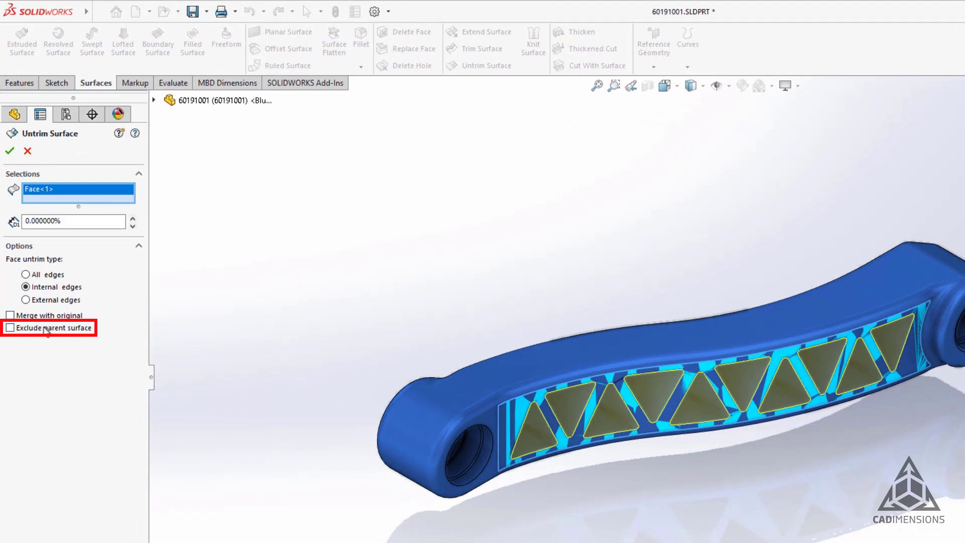
pyautogui.click(45, 329)
pyautogui.click(10, 152)
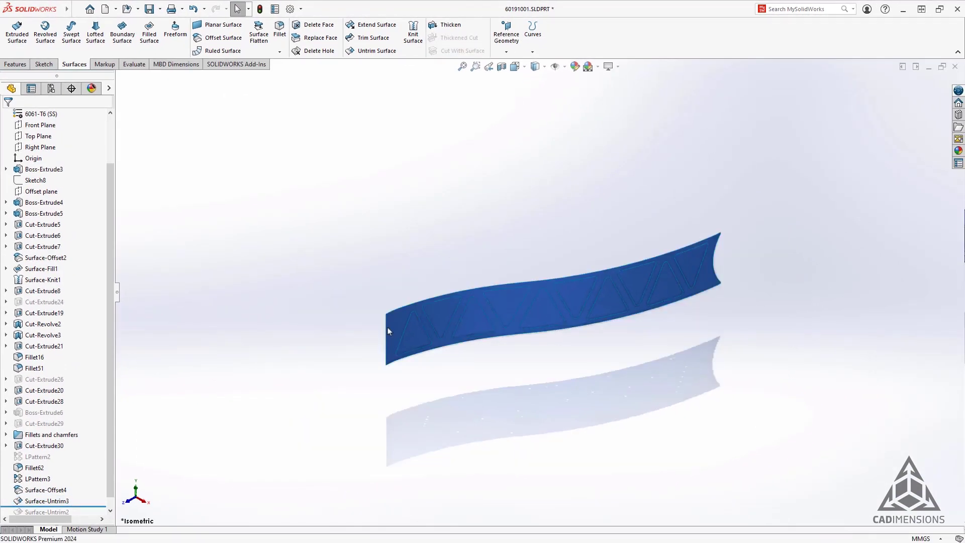
# Hide the full untrimmed surface body that covers the triangular surface patches
pyautogui.press('Tab')
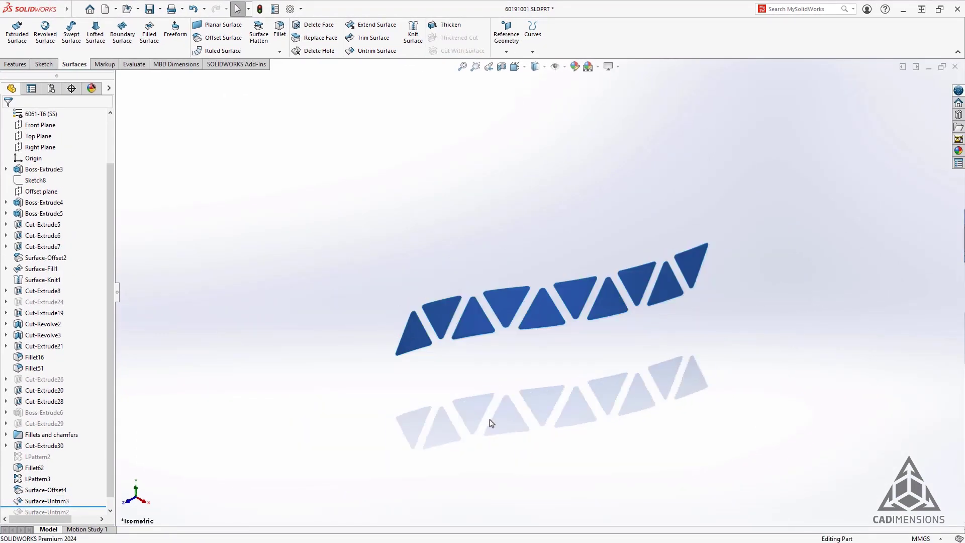
pyautogui.moveTo(491, 422); pyautogui.dragTo(490, 402, button='middle')
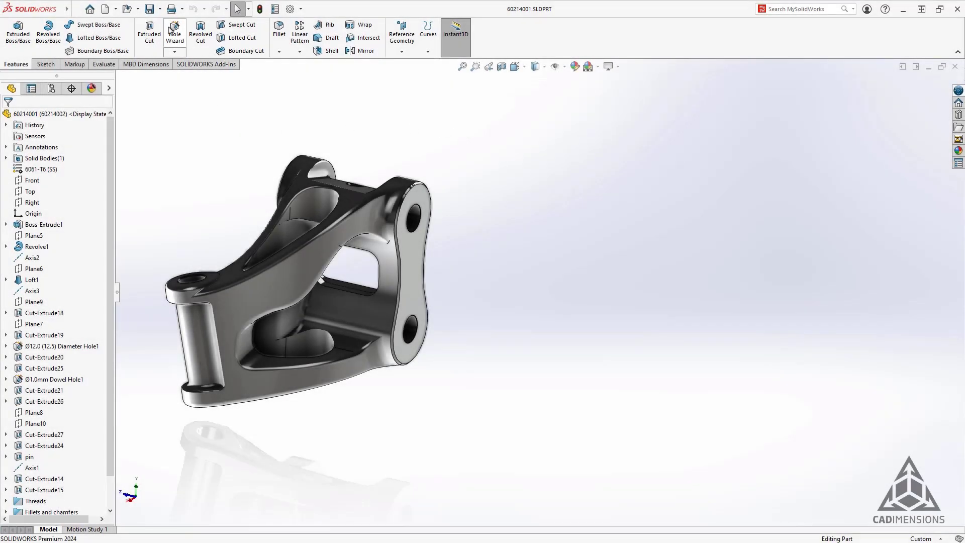
# Save the part 60214001.SLDPRT into the To Vendor folder as a SolidWorks 2022 Part
pyautogui.click(161, 10)
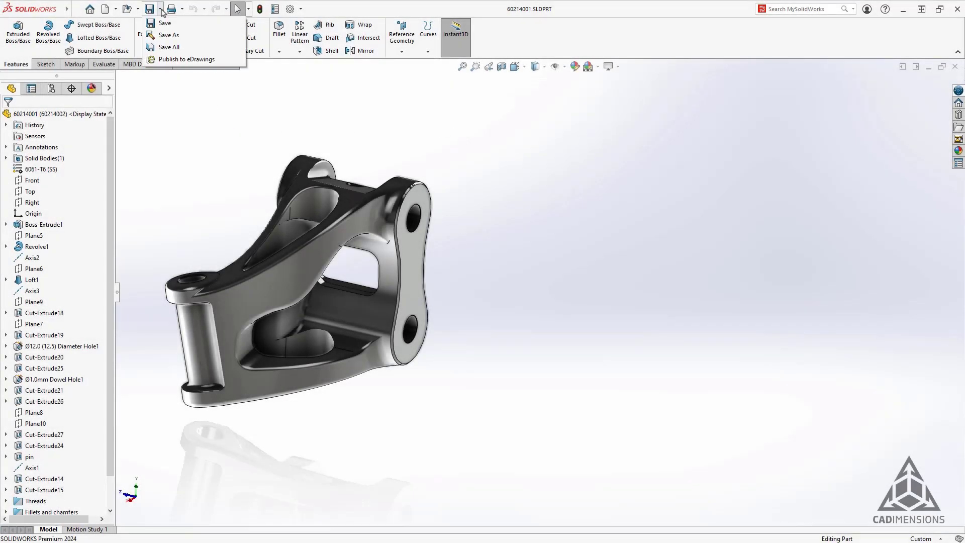
pyautogui.click(196, 40)
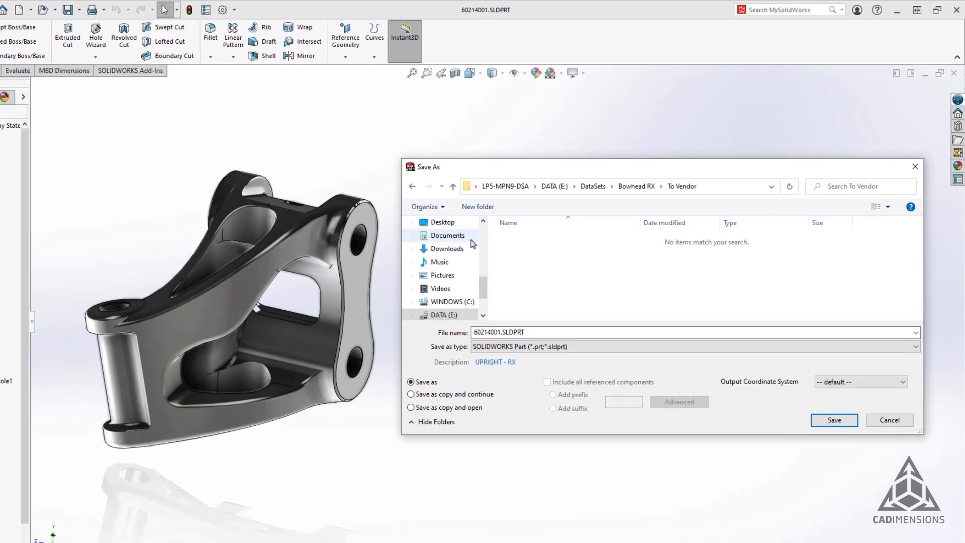
pyautogui.click(639, 346)
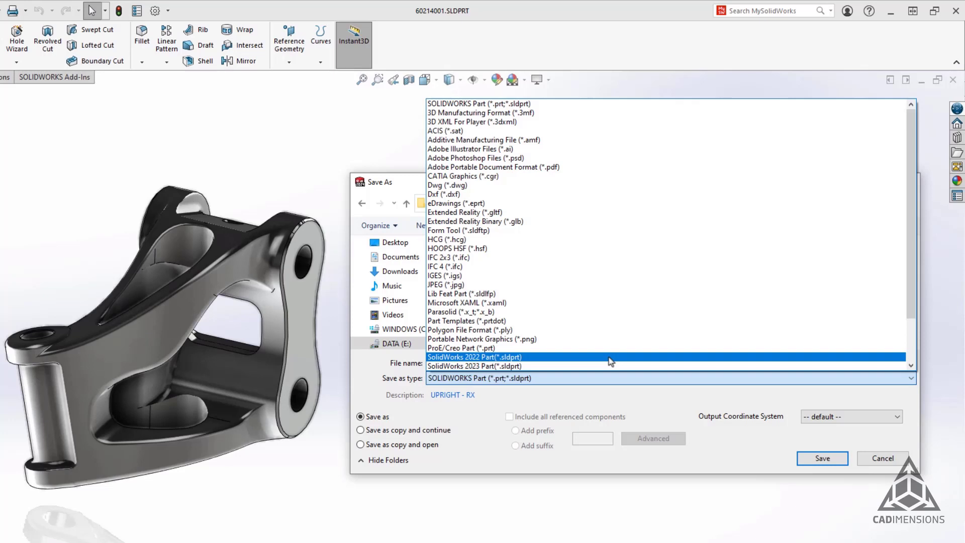
pyautogui.click(608, 357)
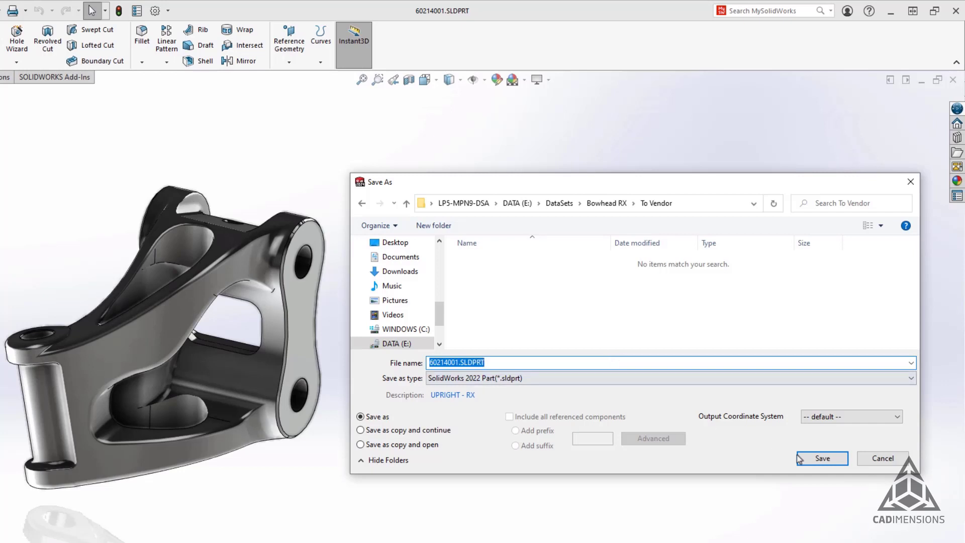
pyautogui.click(824, 459)
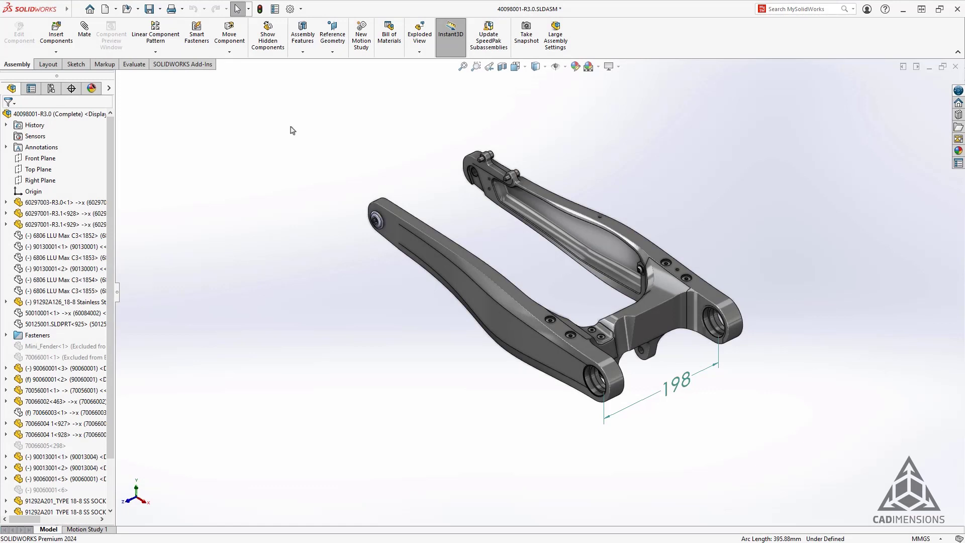
# Make a multibody part from the swingarm assembly with the Part_MM training template, transferring only solid bodies and propagating the original visual properties
pyautogui.moveTo(67, 8)
pyautogui.click(157, 10)
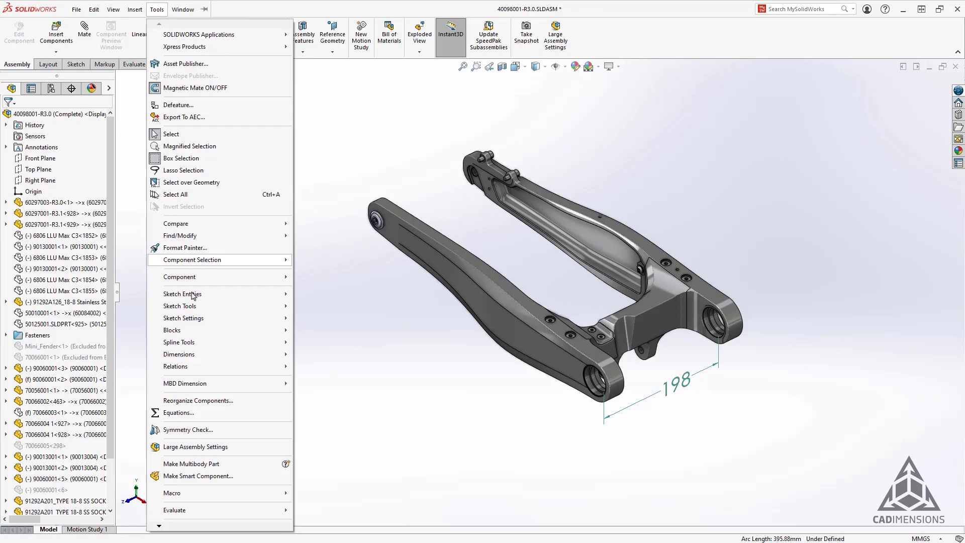
pyautogui.click(204, 464)
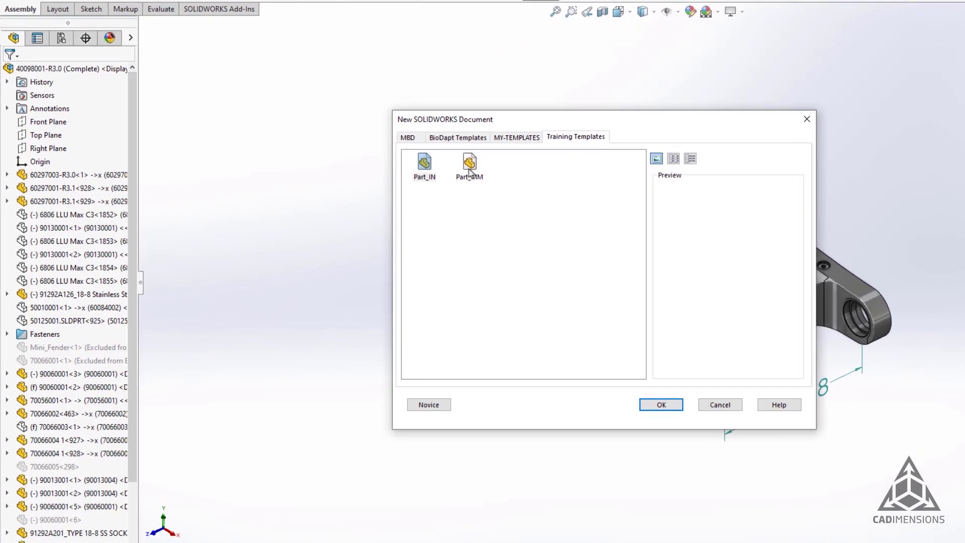
pyautogui.doubleClick(470, 173)
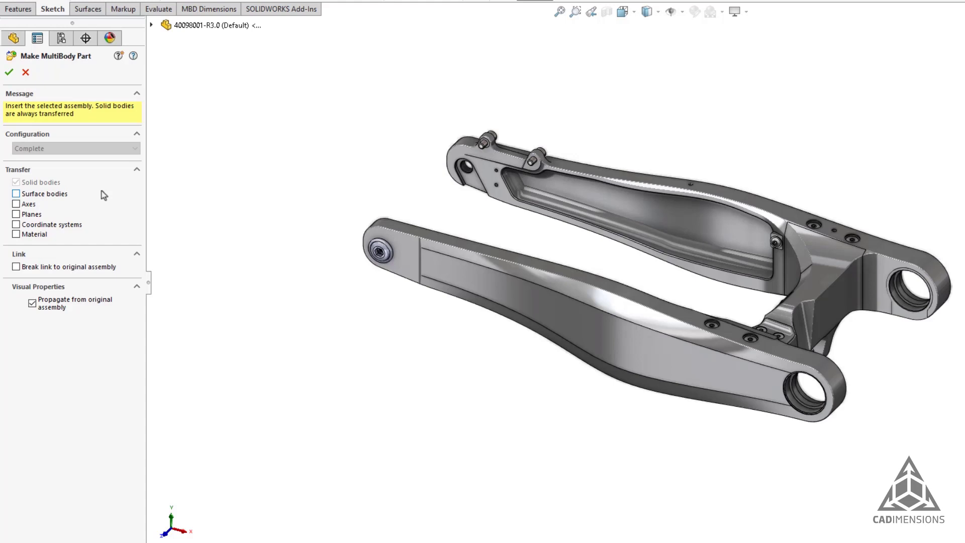
pyautogui.click(9, 72)
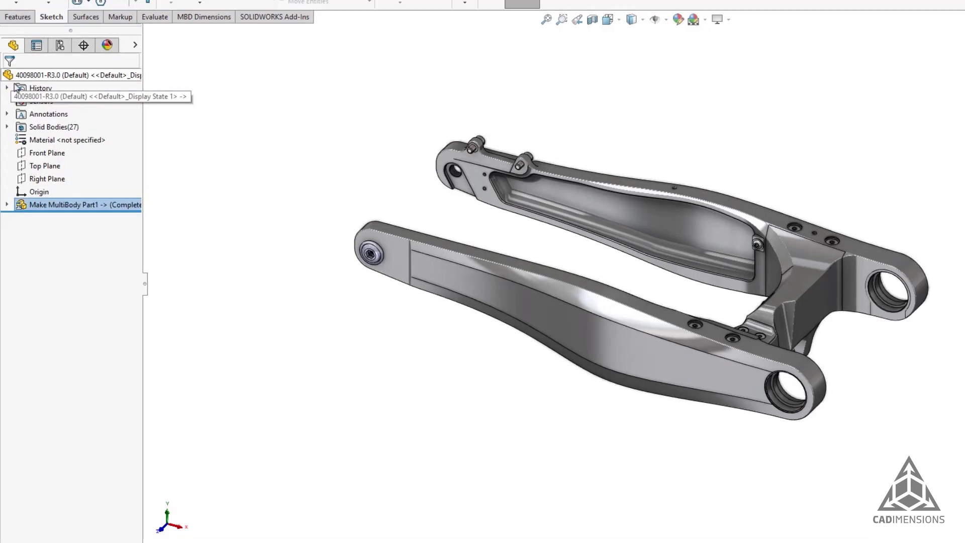